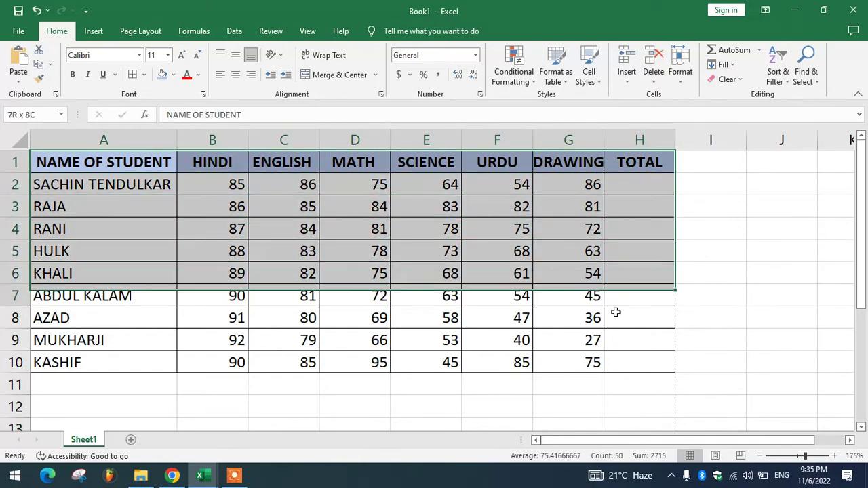
Step: Review the students' subject marks in A1:G10 and the TOTAL column beside them
{"action": "left_click", "coordinate": [164, 409]}
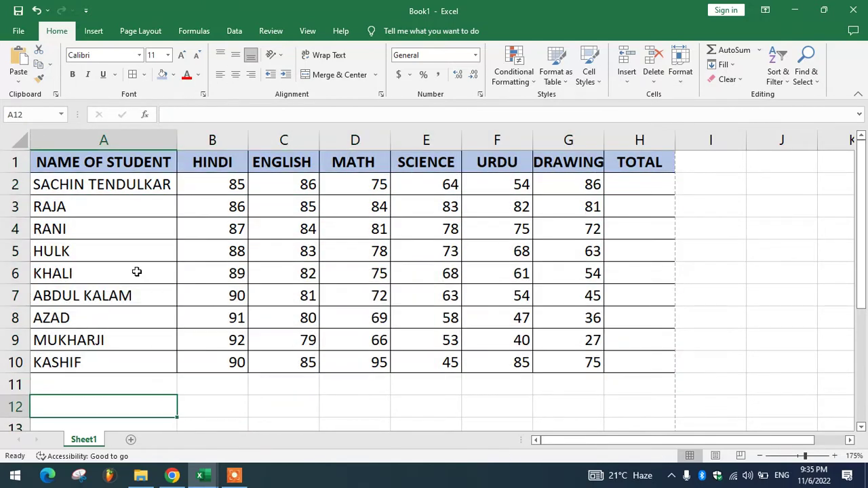
{"action": "left_click_drag", "start_coordinate": [72, 163], "coordinate": [587, 364]}
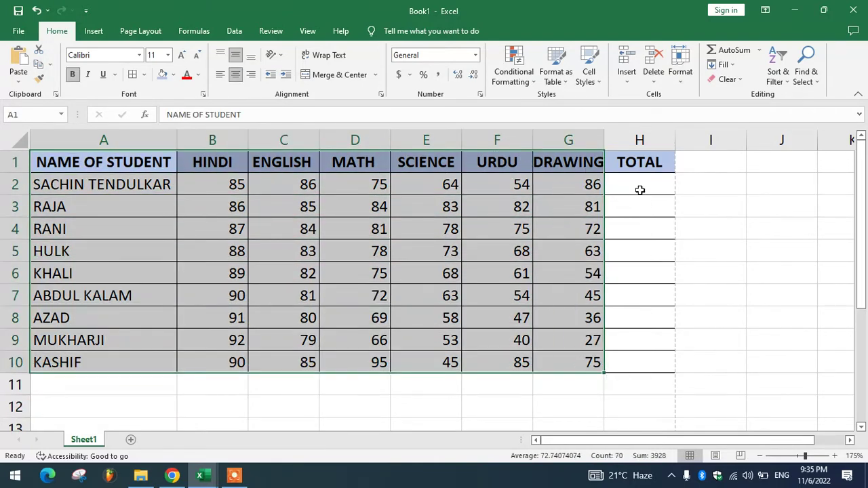
{"action": "left_click", "coordinate": [638, 189]}
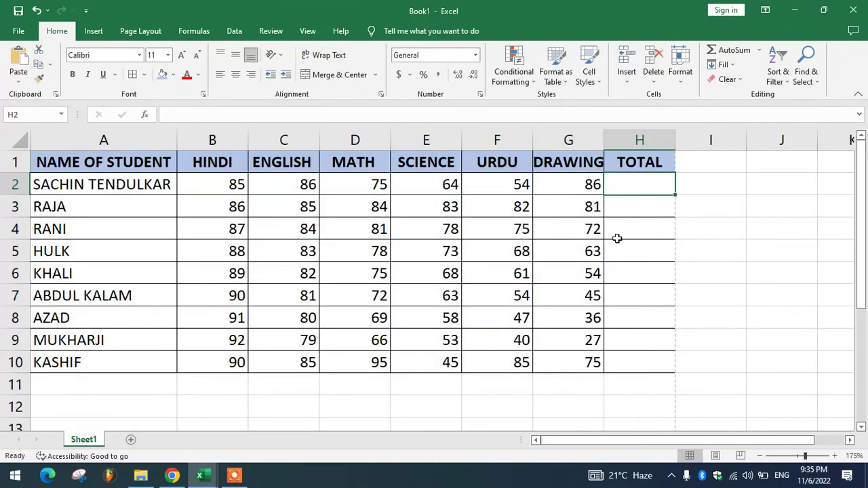
{"action": "left_click_drag", "start_coordinate": [93, 183], "coordinate": [605, 188]}
{"action": "left_click_drag", "start_coordinate": [593, 209], "coordinate": [595, 235]}
{"action": "left_click", "coordinate": [472, 281]}
{"action": "left_click_drag", "start_coordinate": [207, 185], "coordinate": [570, 377]}
{"action": "left_click", "coordinate": [570, 378]}
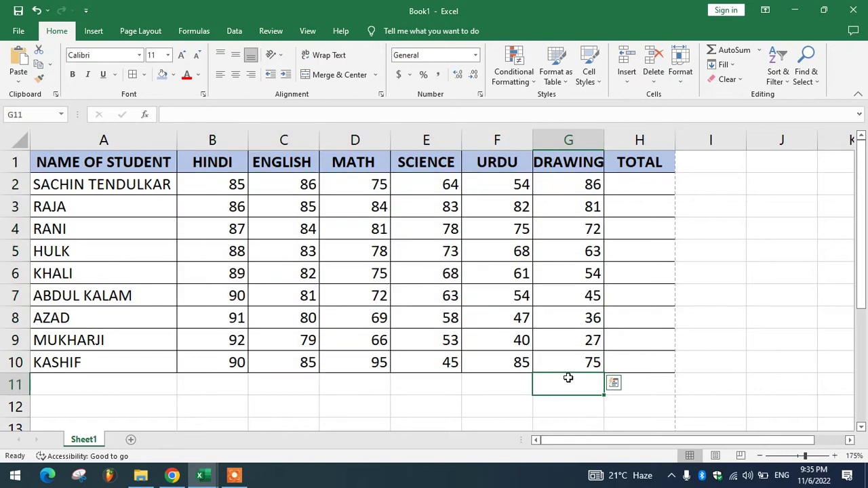
Step: Total the first student's marks in H2 with the typed-value formula =SUM(85+86+75+64+54+86)
{"action": "left_click", "coordinate": [656, 192]}
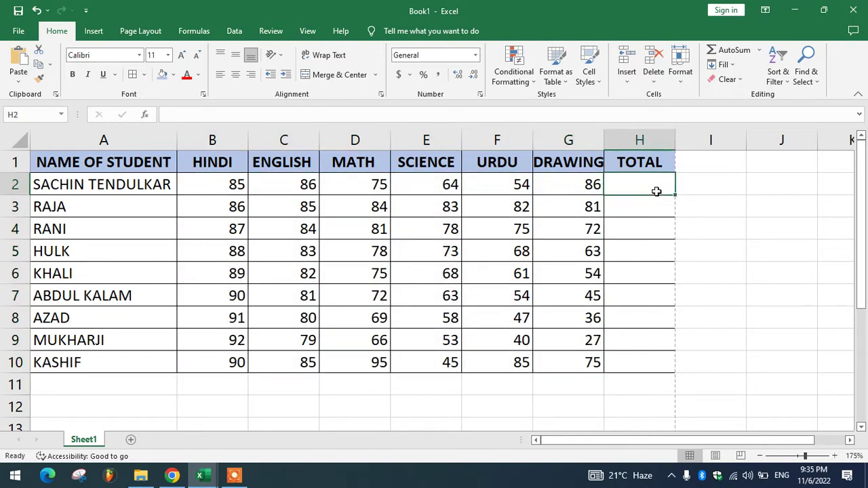
{"action": "type", "text": "="}
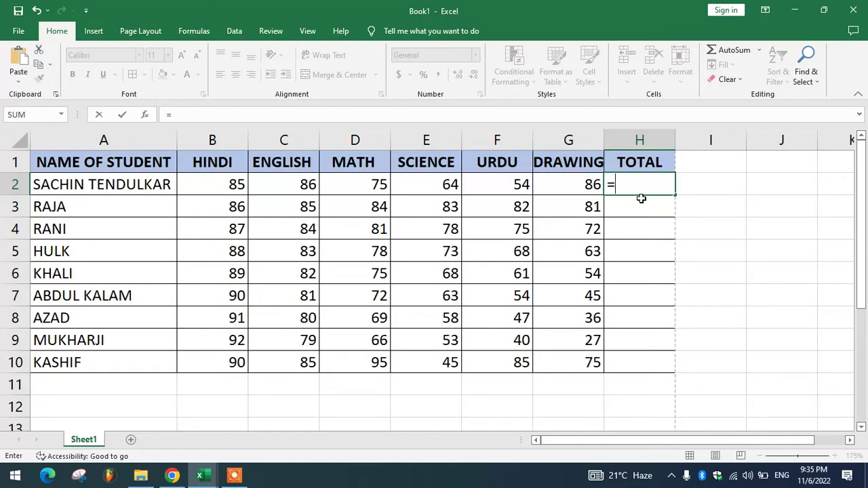
{"action": "type", "text": "SUM"}
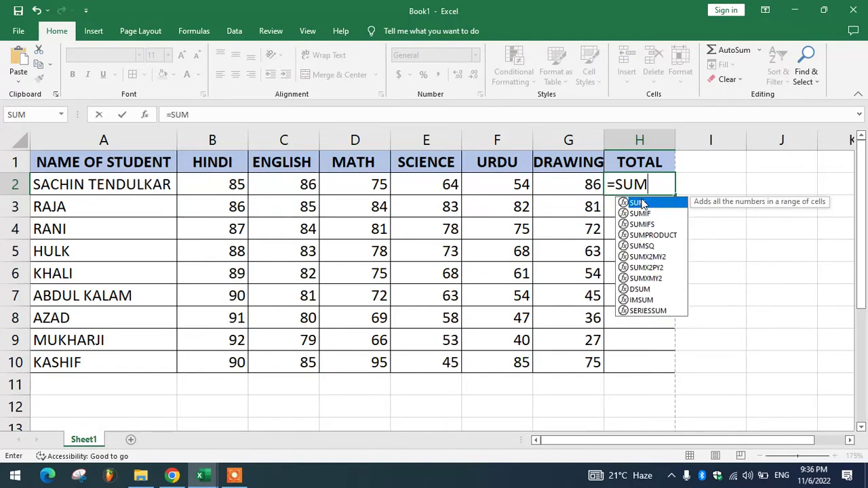
{"action": "double_click", "coordinate": [641, 202]}
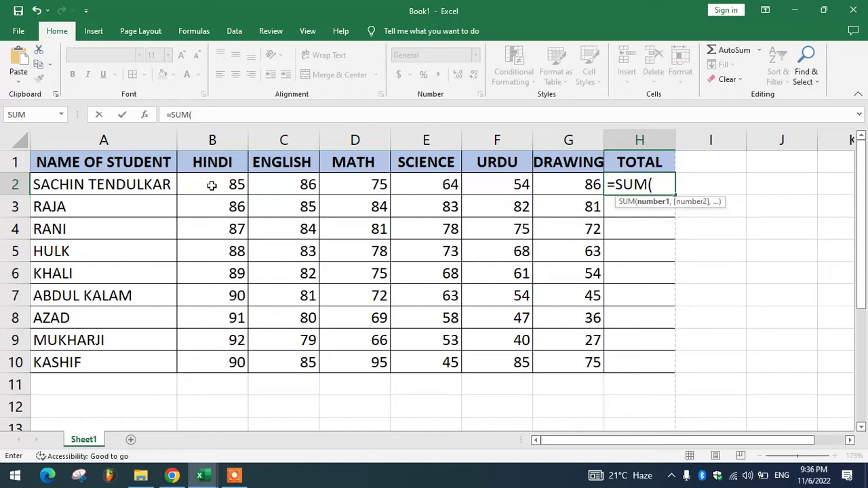
{"action": "type", "text": "85,"}
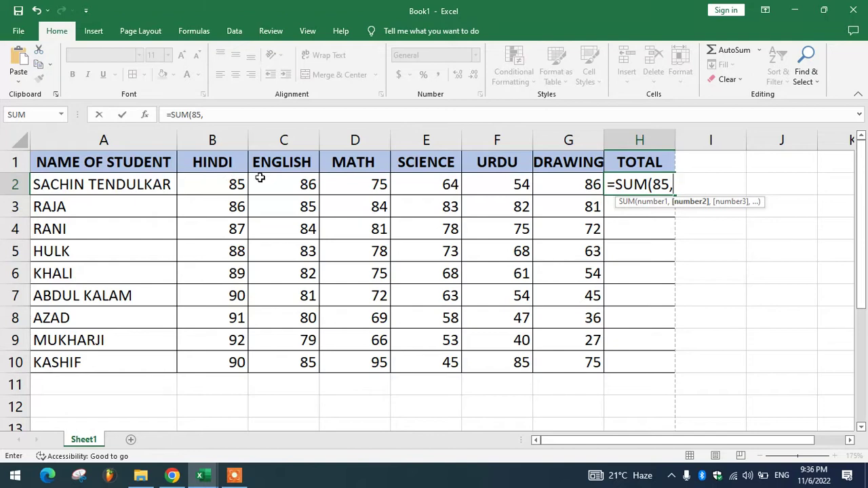
{"action": "key", "text": "BackSpace"}
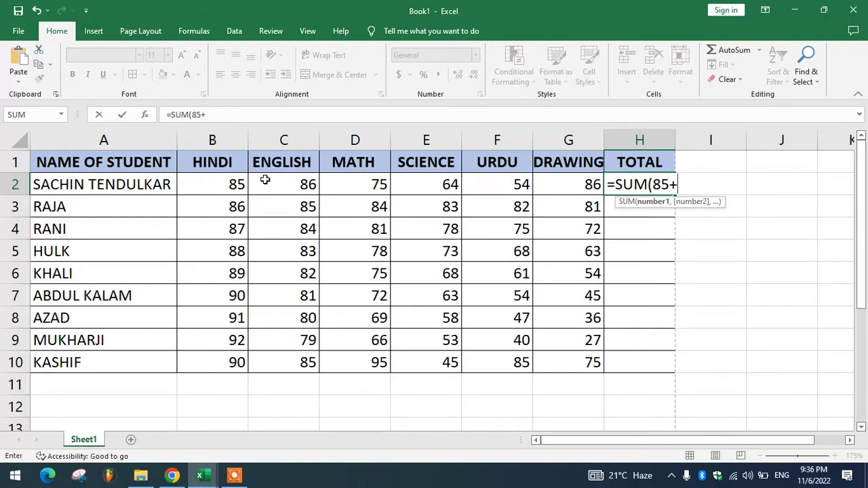
{"action": "type", "text": "+86+75"}
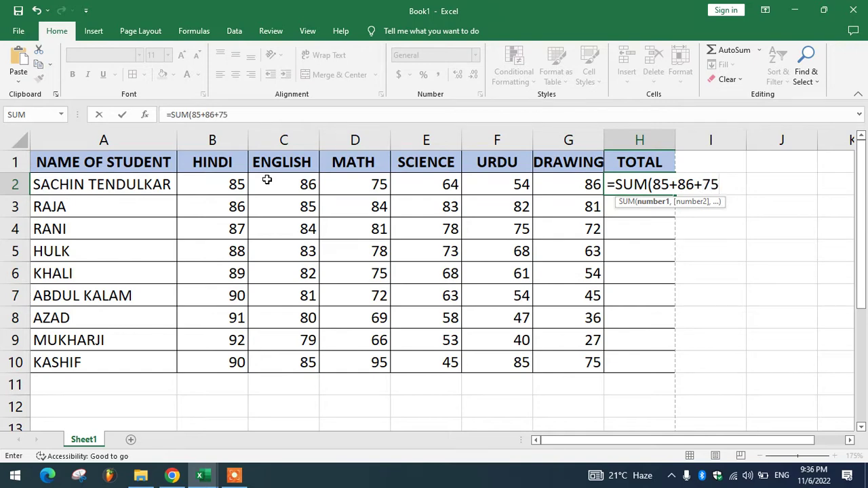
{"action": "type", "text": "+64+54+86"}
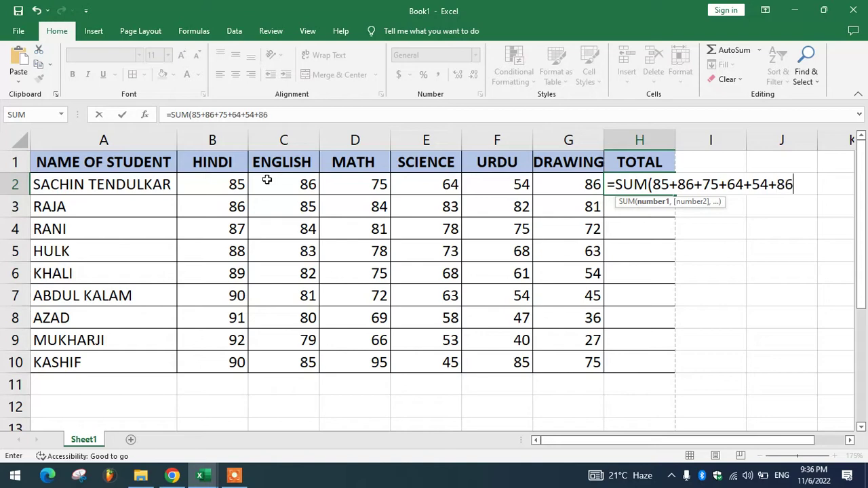
{"action": "type", "text": ")"}
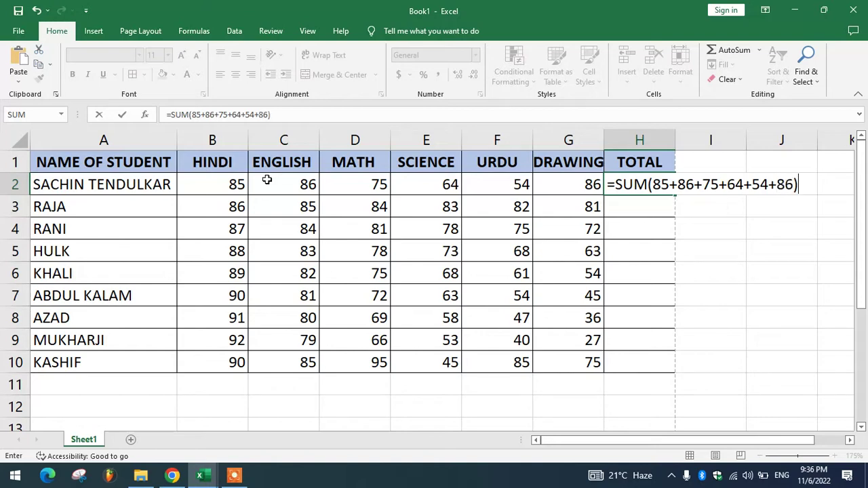
{"action": "key", "text": "Return"}
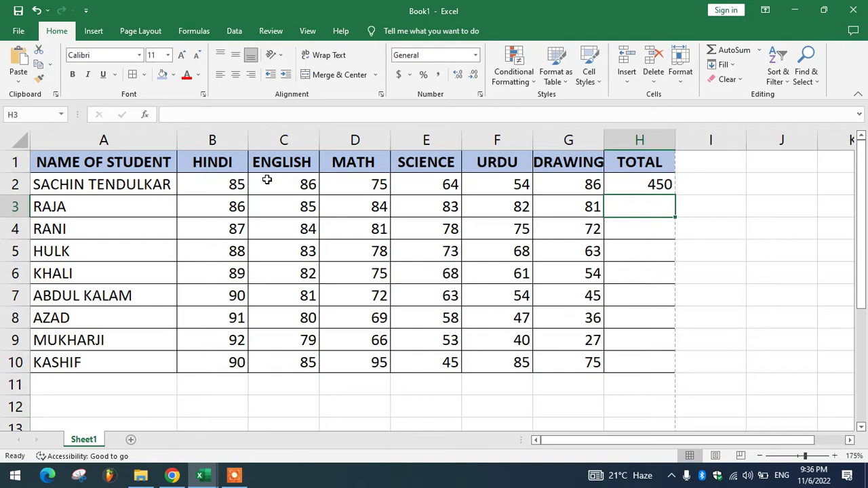
Step: Total the second student's marks in H3 with the range formula =SUM(B3:G3)
{"action": "type", "text": "="}
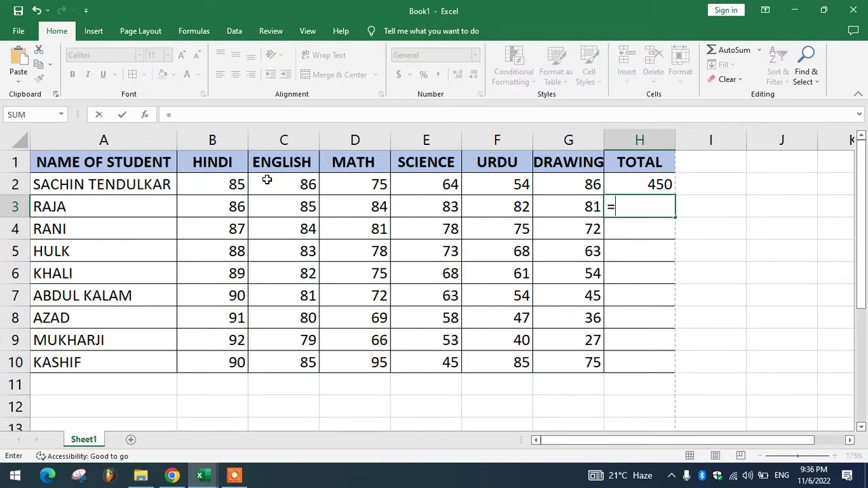
{"action": "type", "text": "SUM("}
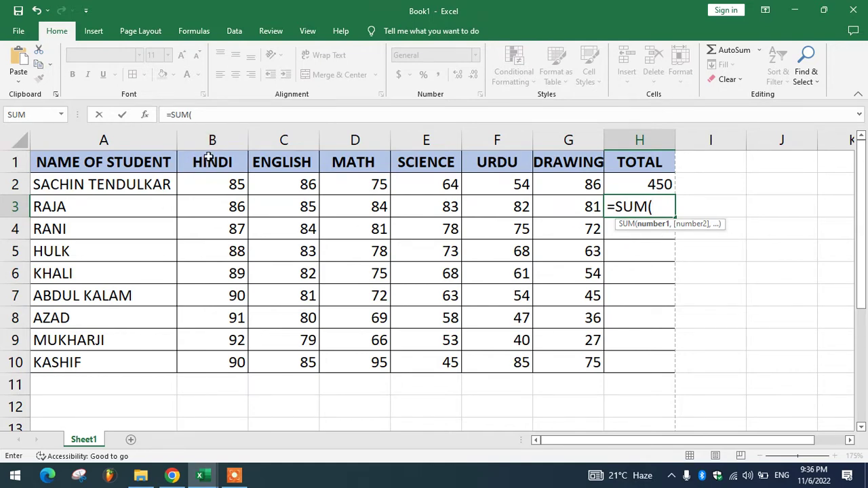
{"action": "left_click", "coordinate": [205, 207]}
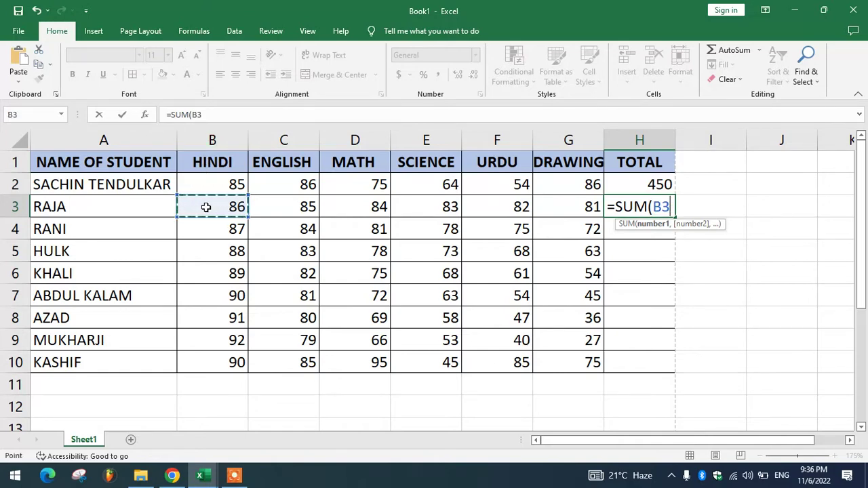
{"action": "key", "text": "F8"}
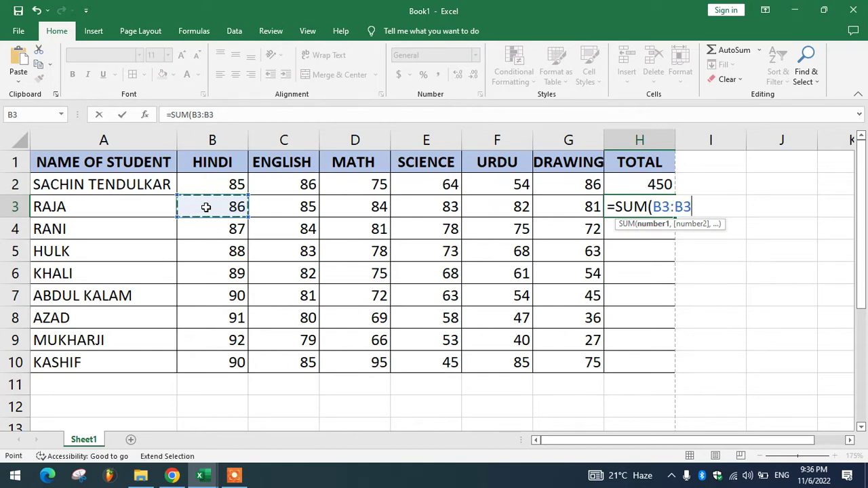
{"action": "key", "text": "BackSpace"}
{"action": "key", "text": "BackSpace"}
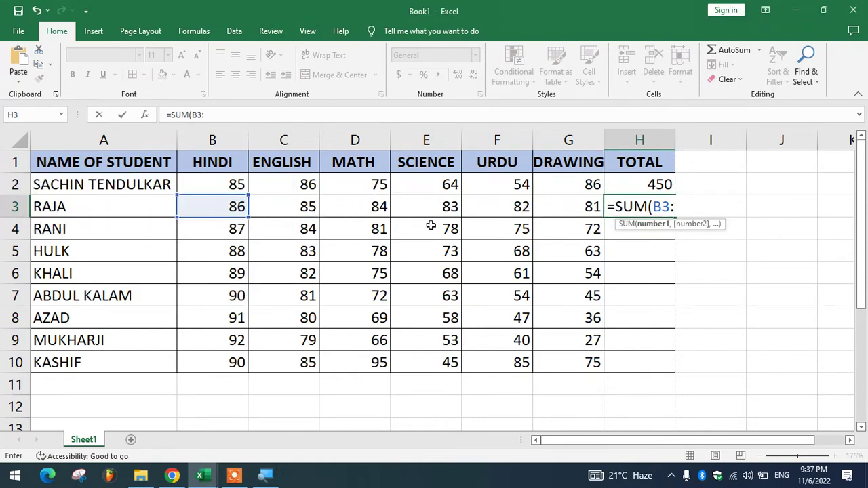
{"action": "left_click", "coordinate": [586, 208]}
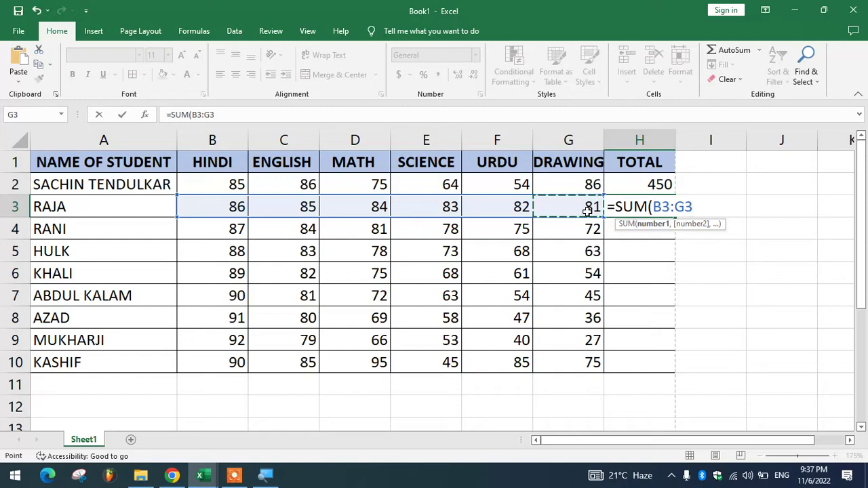
{"action": "type", "text": ")"}
{"action": "key", "text": "Return"}
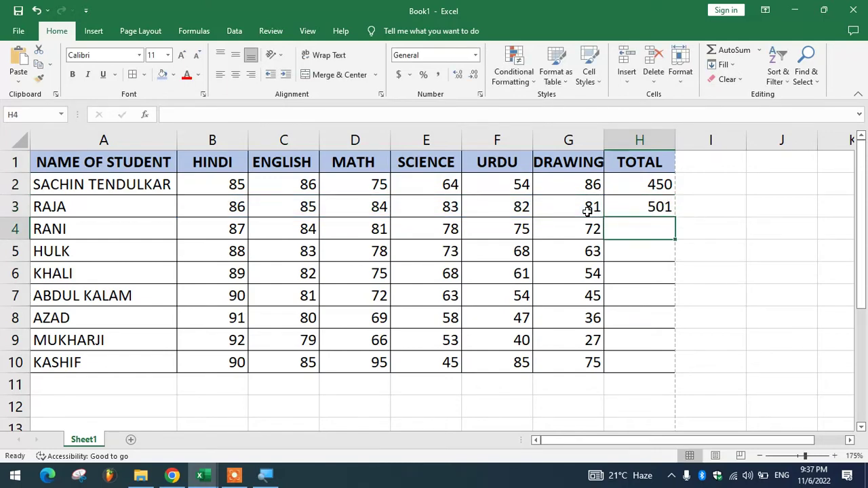
Step: Fill the SUM formula from H3 down through H10 for the remaining students
{"action": "left_click", "coordinate": [632, 206]}
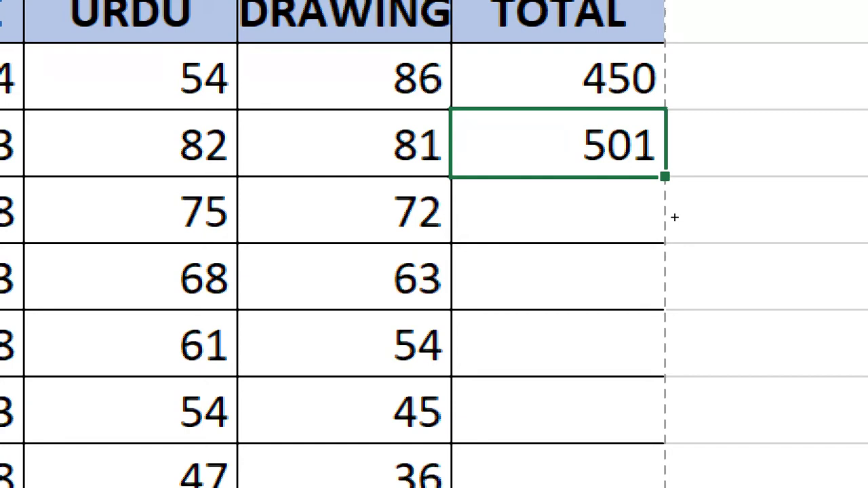
{"action": "left_click_drag", "start_coordinate": [674, 217], "coordinate": [667, 375]}
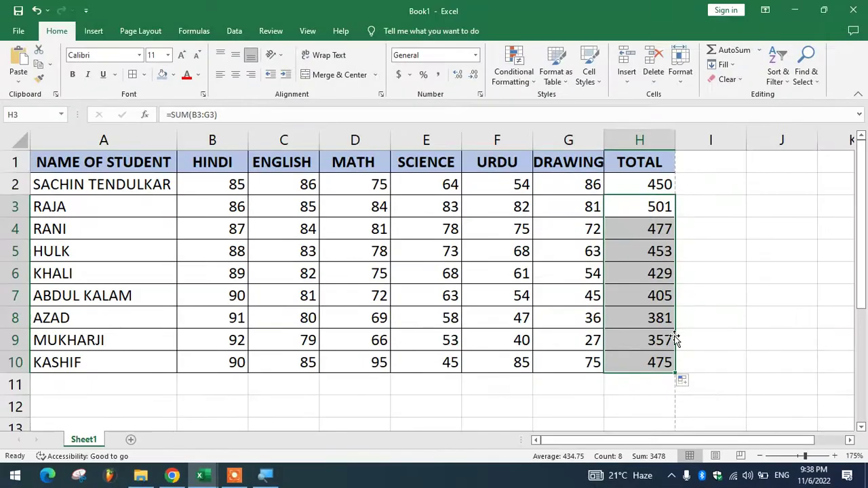
{"action": "left_click", "coordinate": [742, 287]}
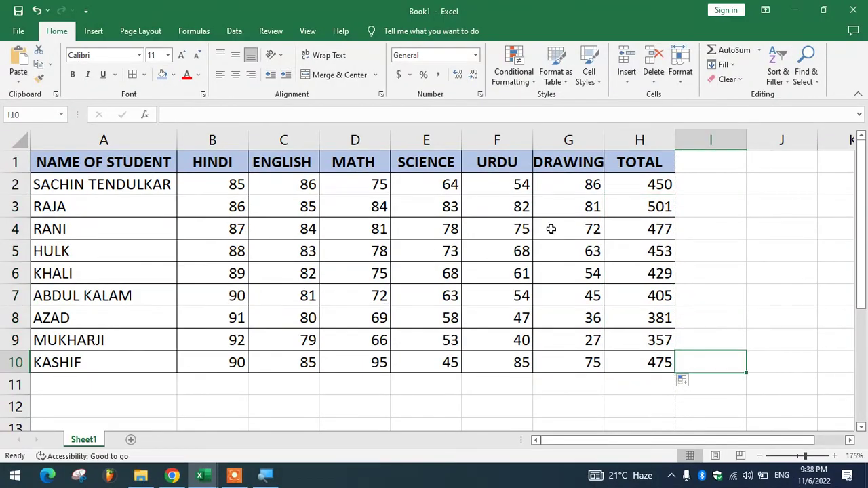
Step: Shade the total cells H2:H10 with a light gold fill colour
{"action": "left_click_drag", "start_coordinate": [641, 159], "coordinate": [633, 185]}
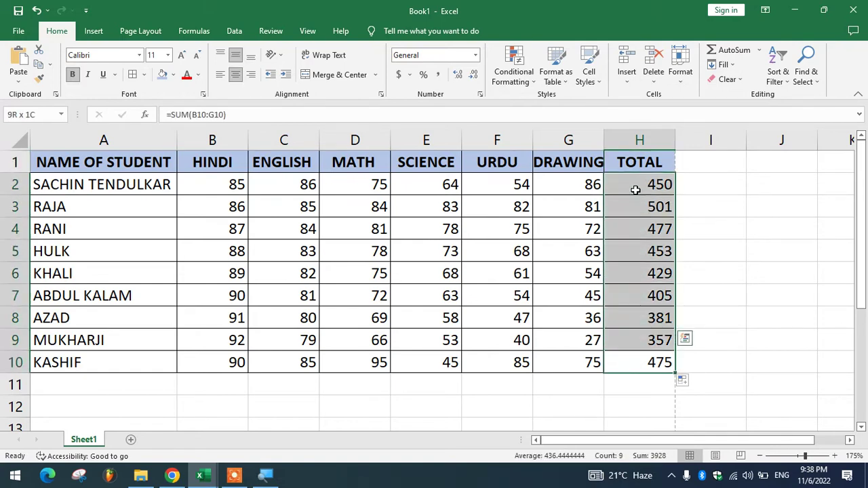
{"action": "left_click", "coordinate": [174, 75]}
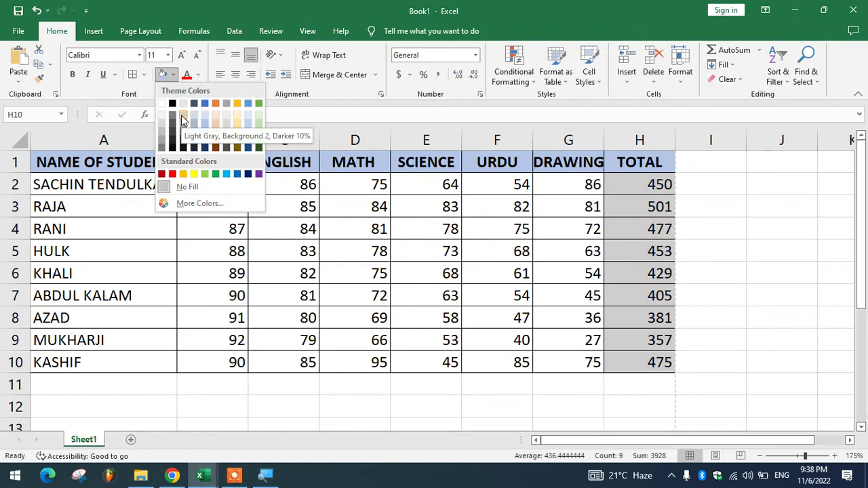
{"action": "left_click", "coordinate": [236, 115]}
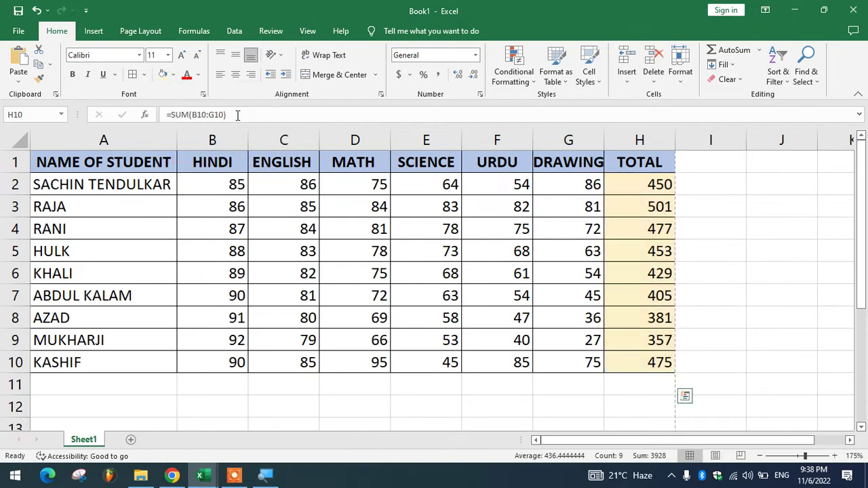
{"action": "left_click", "coordinate": [626, 407]}
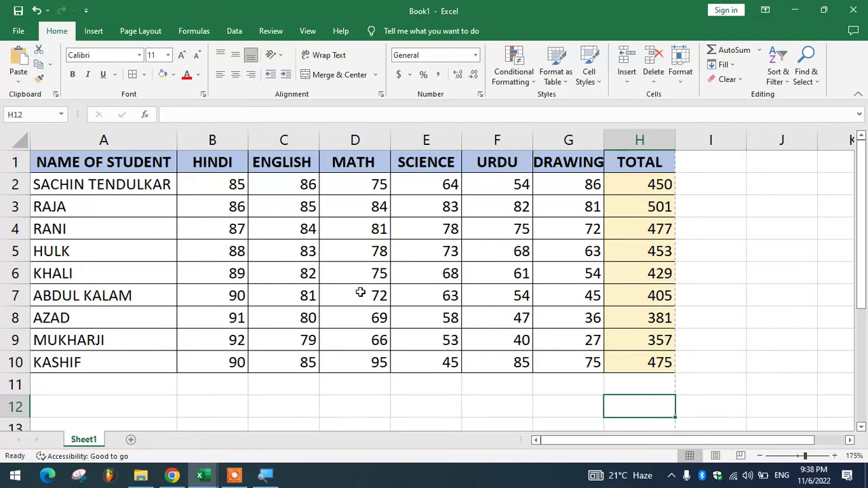
Step: Copy the last student's marks from B10:G10 and paste them below the table, starting in D15
{"action": "scroll", "coordinate": [328, 309], "scroll_direction": "down", "scroll_amount": 3}
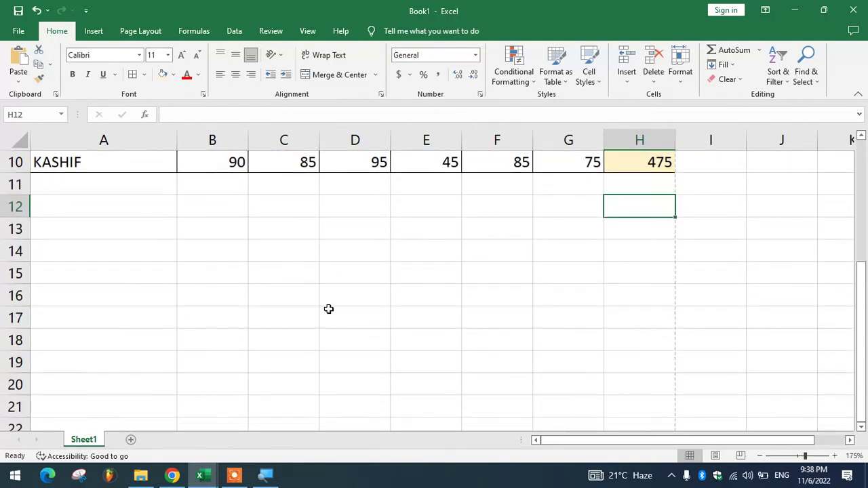
{"action": "scroll", "coordinate": [329, 309], "scroll_direction": "down", "scroll_amount": 1}
{"action": "scroll", "coordinate": [332, 297], "scroll_direction": "up", "scroll_amount": 1}
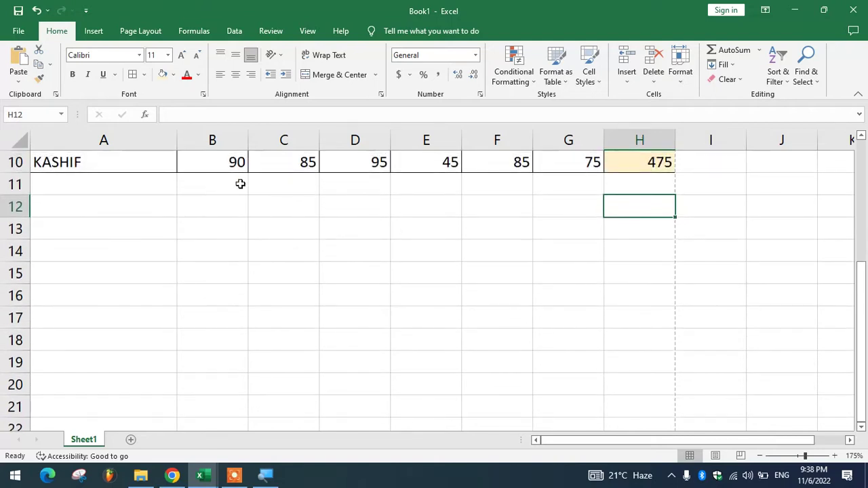
{"action": "left_click_drag", "start_coordinate": [235, 160], "coordinate": [539, 167]}
{"action": "key", "text": "ctrl+c"}
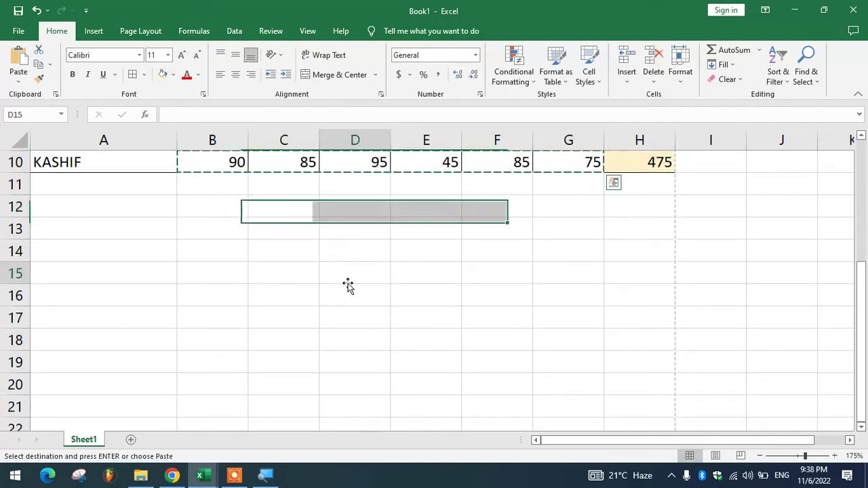
{"action": "left_click", "coordinate": [350, 287]}
{"action": "key", "text": "ctrl+v"}
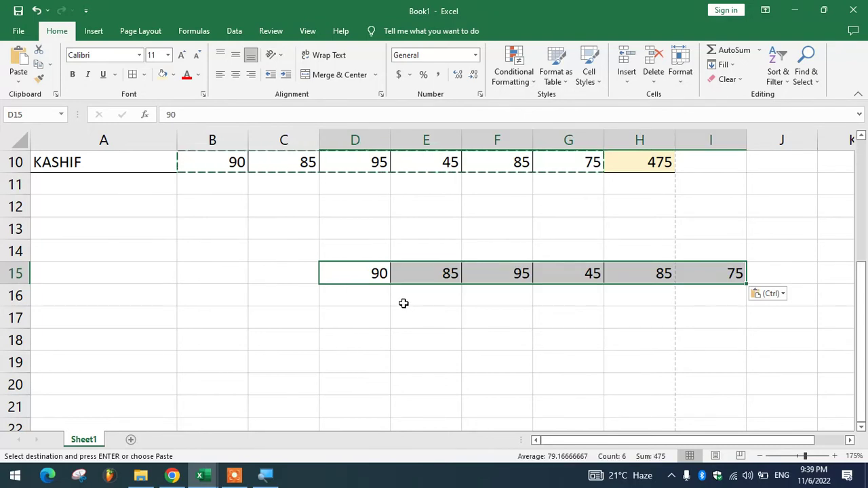
{"action": "left_click", "coordinate": [590, 314]}
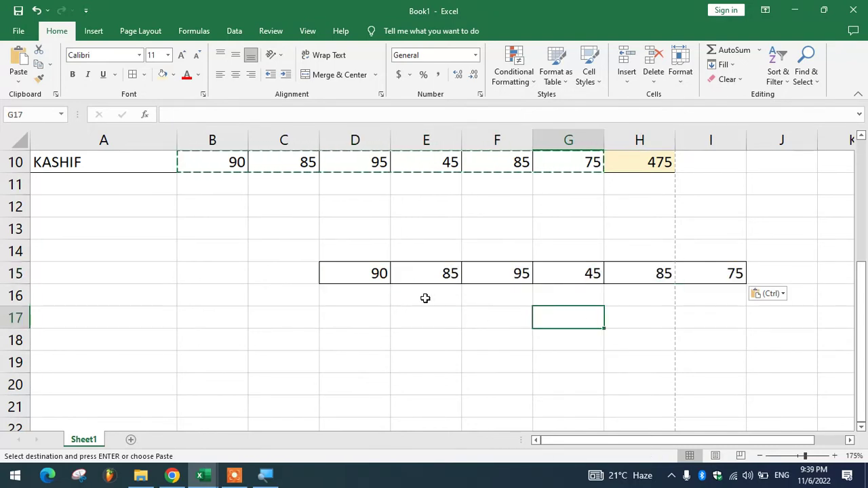
{"action": "left_click_drag", "start_coordinate": [387, 279], "coordinate": [422, 275]}
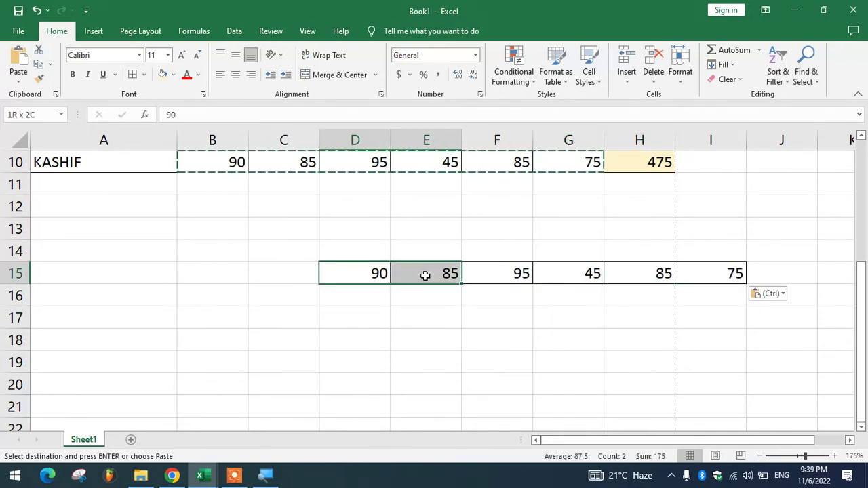
{"action": "left_click", "coordinate": [411, 320]}
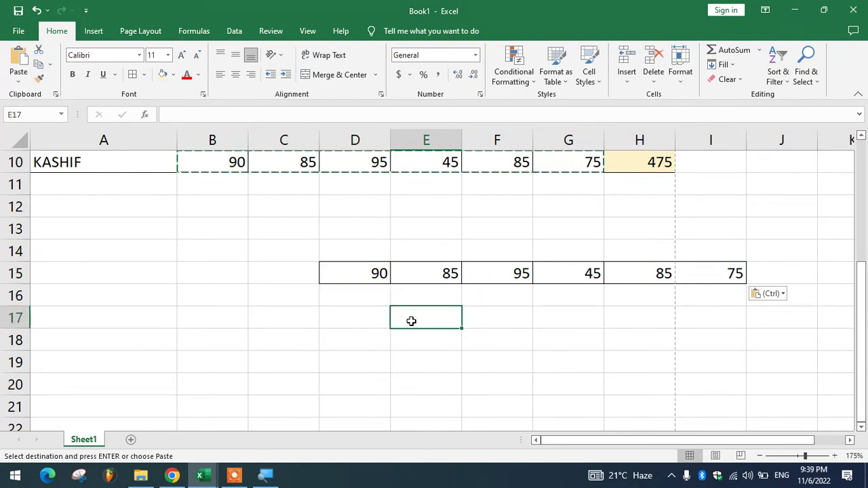
Step: Add the first two copied marks in E17 using separate cell references, =SUM(D15,E15)
{"action": "type", "text": "=SU"}
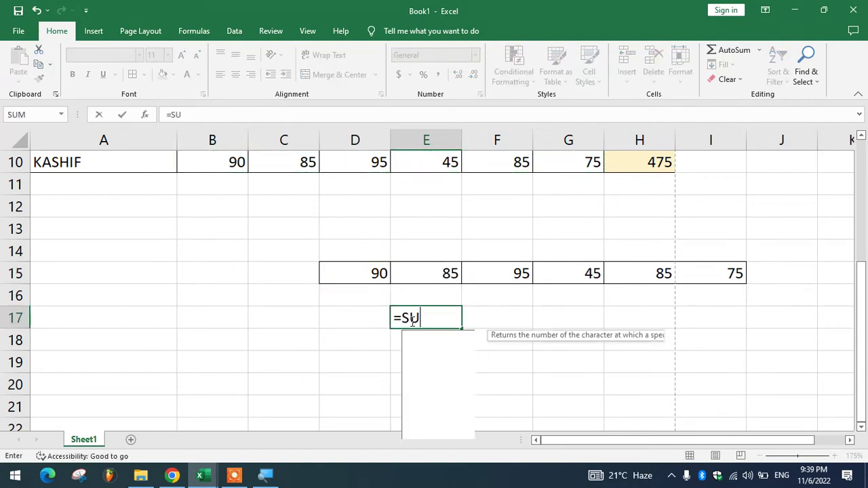
{"action": "type", "text": "M("}
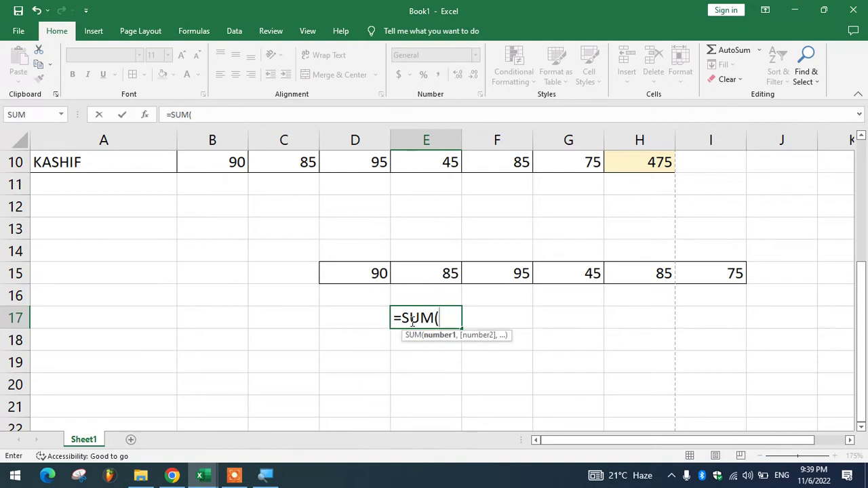
{"action": "left_click", "coordinate": [357, 273]}
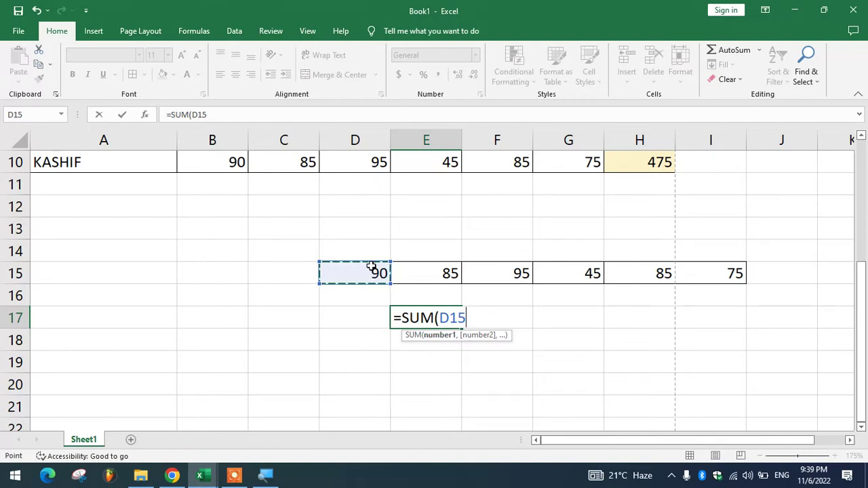
{"action": "type", "text": ","}
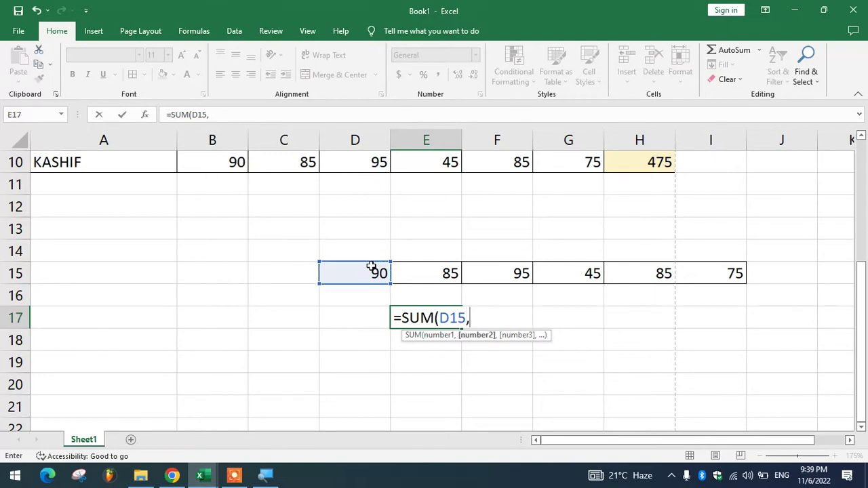
{"action": "left_click", "coordinate": [449, 272]}
{"action": "key", "text": "Return"}
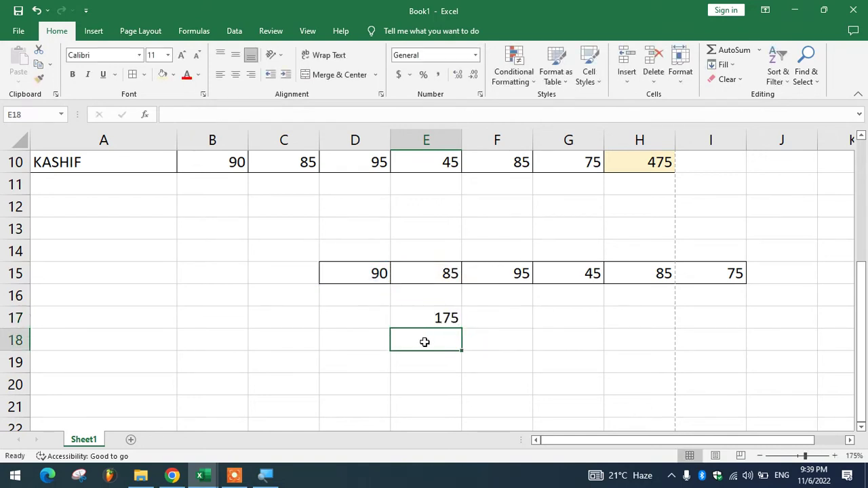
Step: Add the same two marks in E18 with the plain arithmetic formula =90+85
{"action": "type", "text": "="}
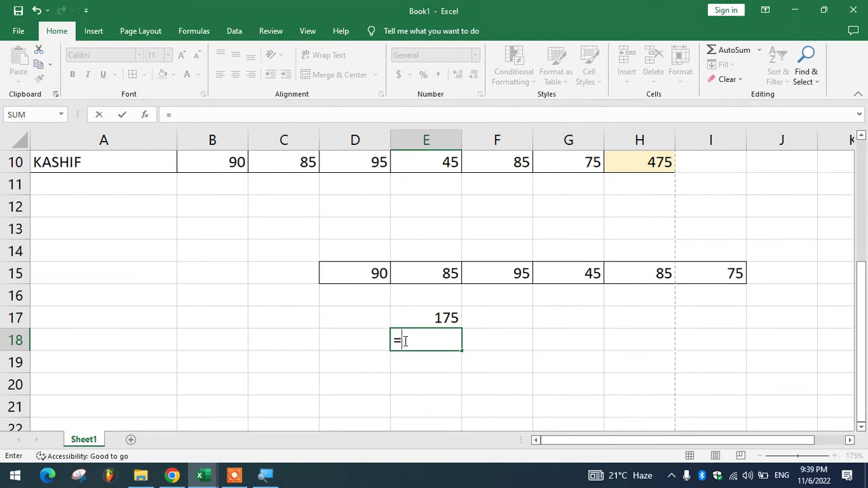
{"action": "type", "text": "90+85"}
{"action": "key", "text": "Return"}
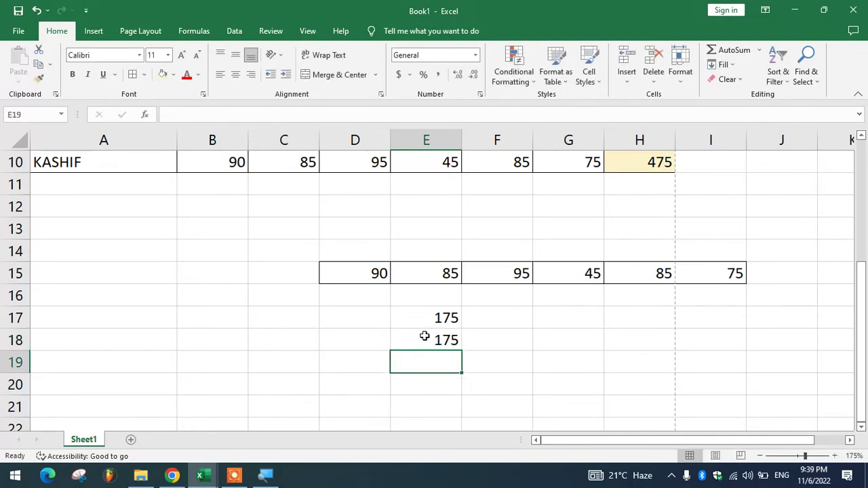
Step: Add the two marks as literal numbers in E19 with the formula =SUM(90,85)
{"action": "type", "text": "="}
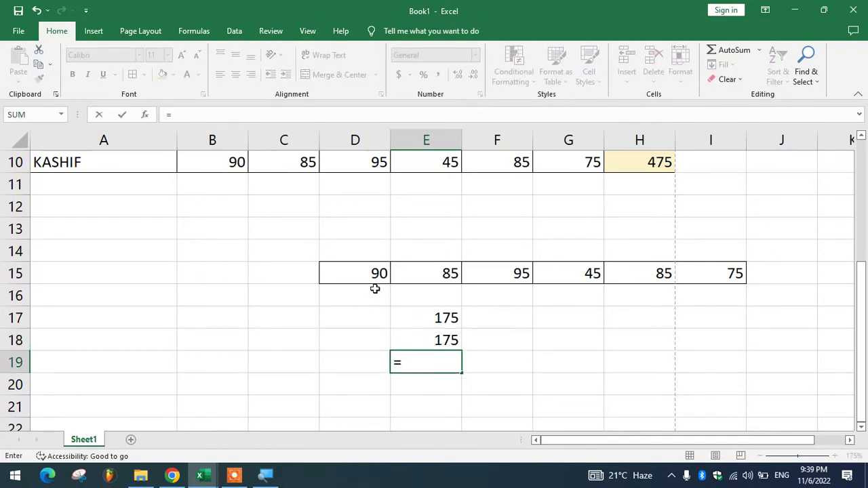
{"action": "type", "text": "SUM("}
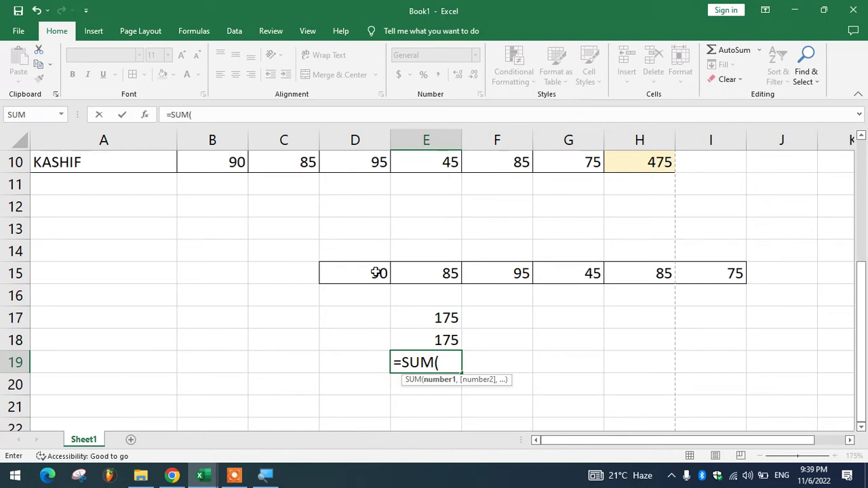
{"action": "type", "text": "90,"}
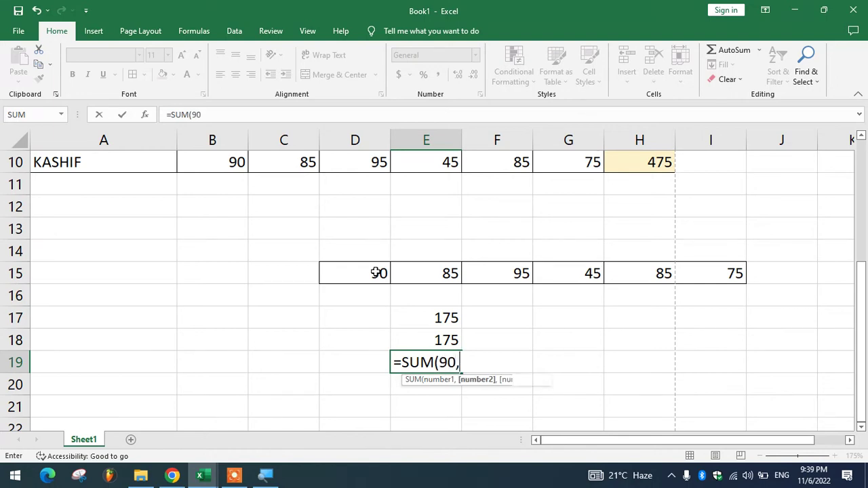
{"action": "type", "text": "85"}
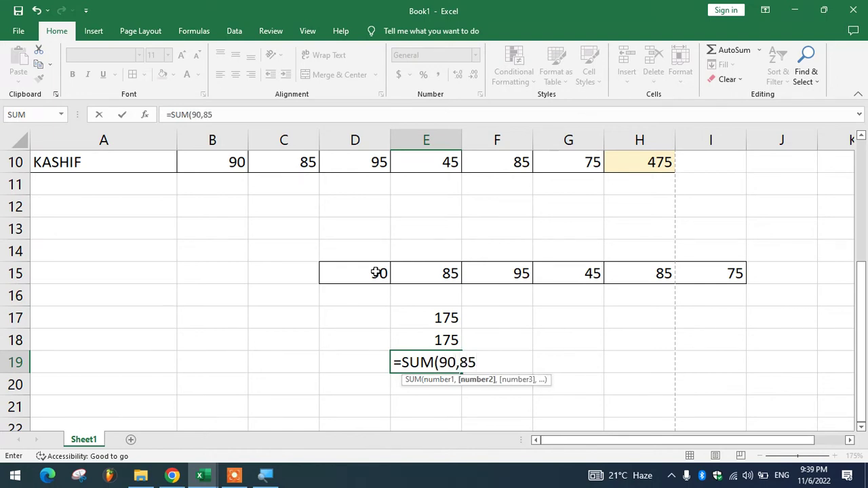
{"action": "key", "text": "Return"}
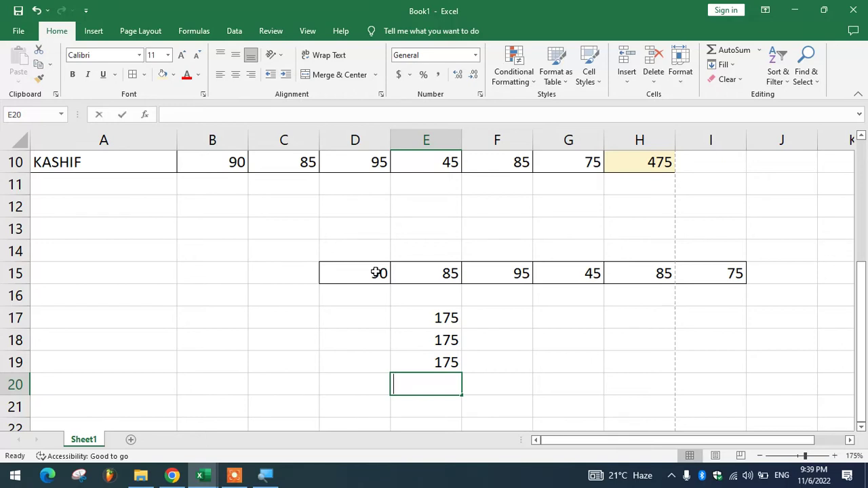
Step: Sum the first two copied marks in E20 as the cell range D15:E15, and select E17:E20 to compare the results
{"action": "type", "text": "=SUM("}
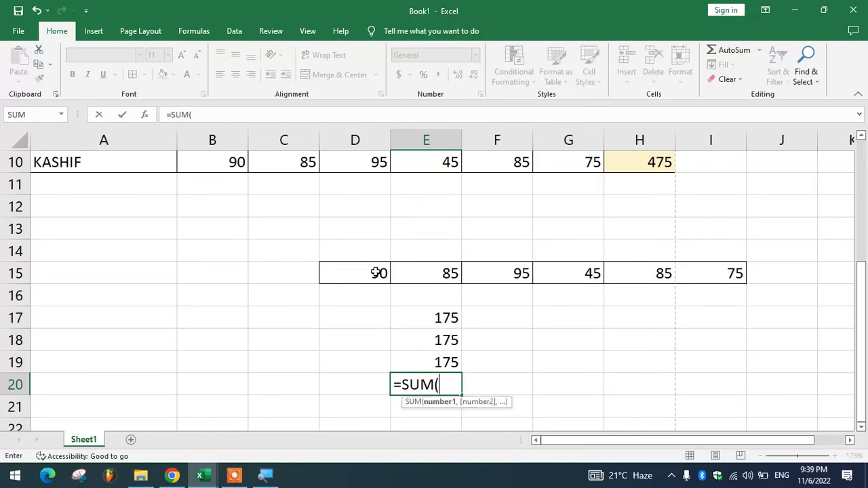
{"action": "left_click_drag", "start_coordinate": [376, 272], "coordinate": [441, 273]}
{"action": "key", "text": "Return"}
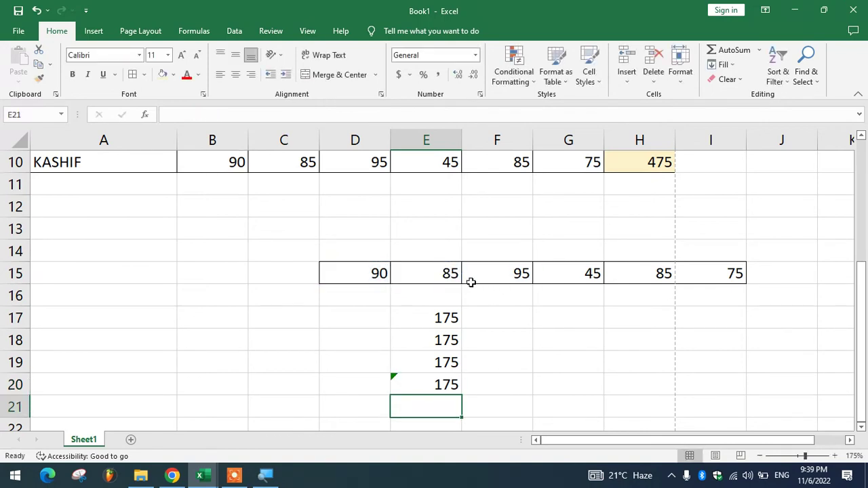
{"action": "left_click_drag", "start_coordinate": [452, 317], "coordinate": [427, 384]}
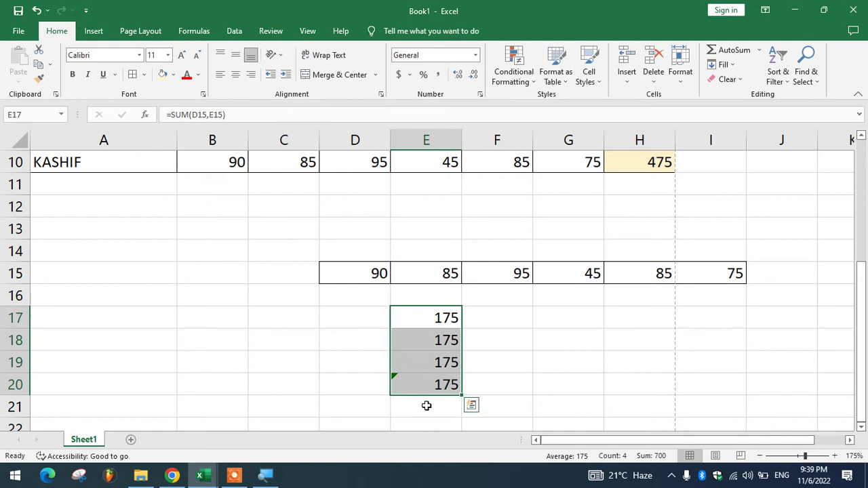
{"action": "left_click", "coordinate": [372, 417]}
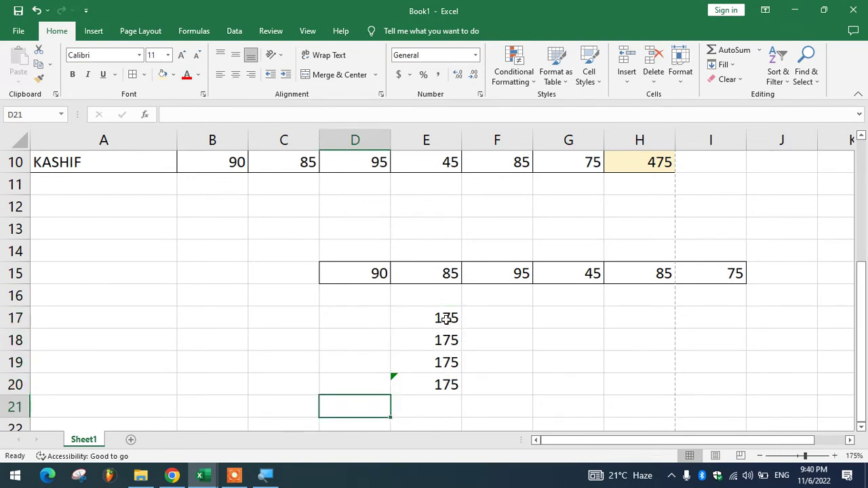
Step: Review the SUM formula variants in E17, H2 and H3, leaving each formula unedited
{"action": "double_click", "coordinate": [446, 319]}
{"action": "left_click", "coordinate": [504, 322]}
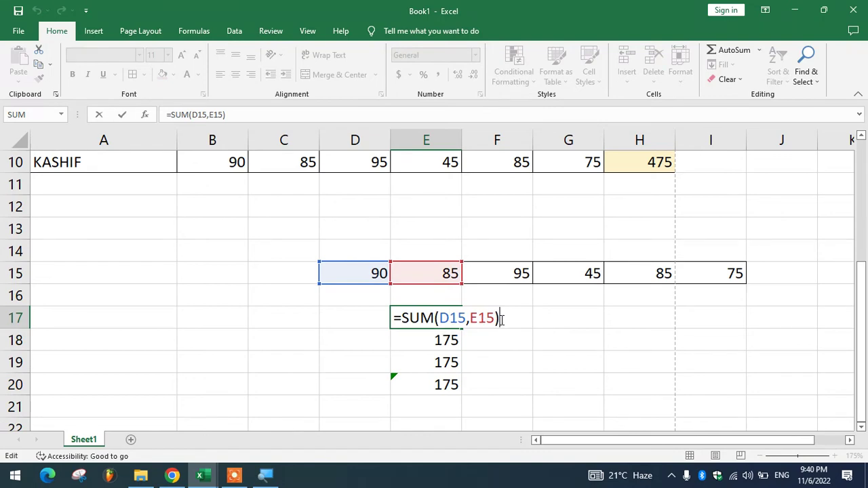
{"action": "scroll", "coordinate": [666, 279], "scroll_direction": "up", "scroll_amount": 3}
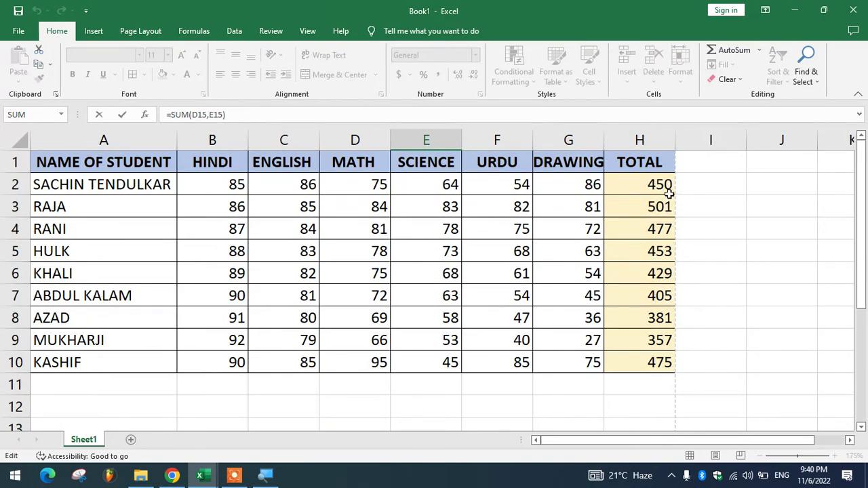
{"action": "left_click", "coordinate": [669, 194]}
{"action": "double_click", "coordinate": [669, 186]}
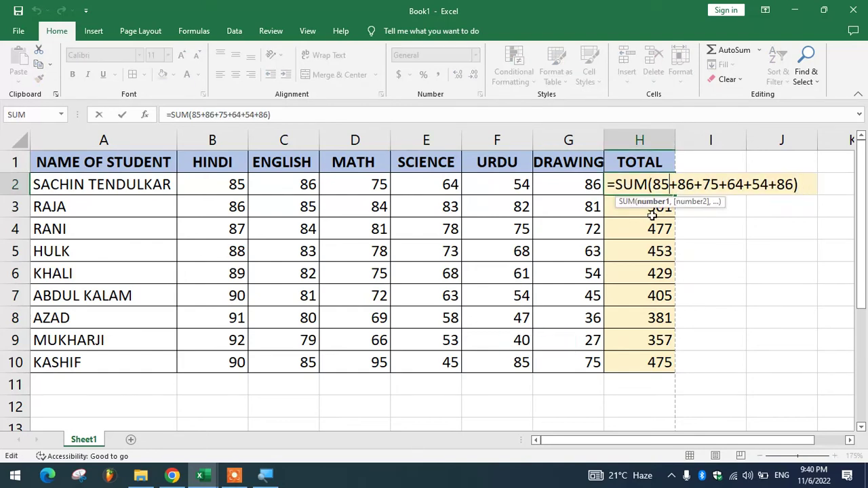
{"action": "key", "text": "Escape"}
{"action": "key", "text": "ctrl+Down"}
{"action": "key", "text": "Up"}
{"action": "key", "text": "Down"}
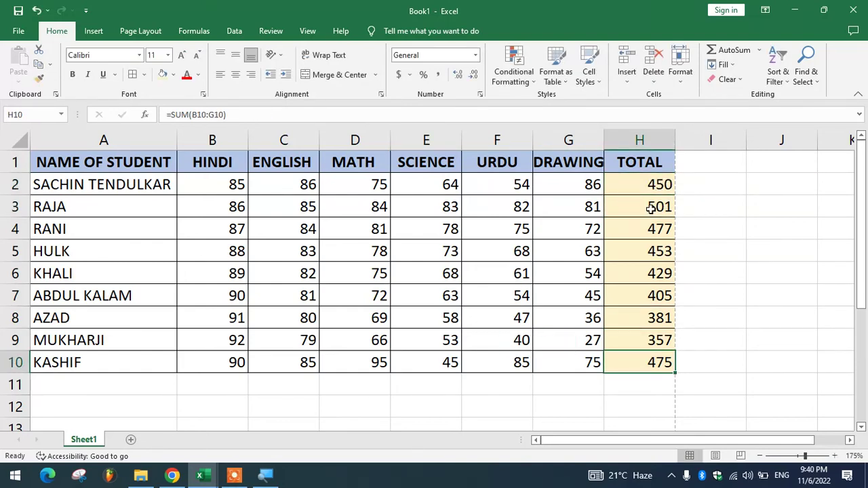
{"action": "double_click", "coordinate": [651, 209]}
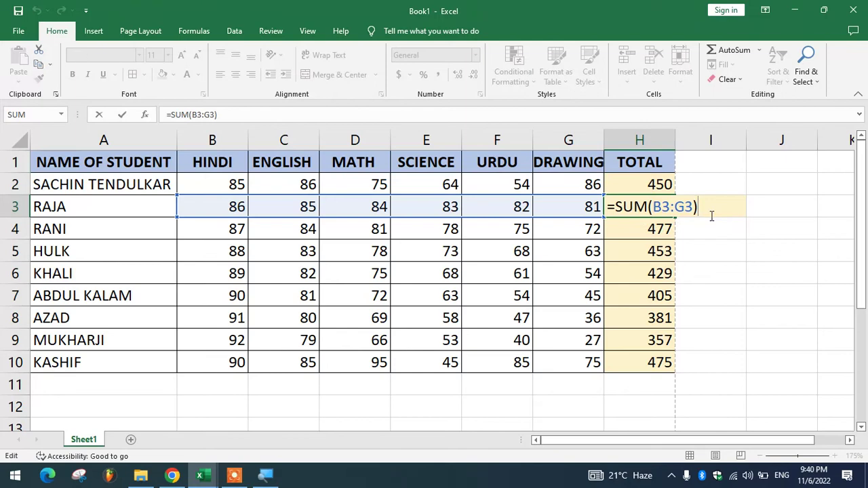
{"action": "left_click", "coordinate": [504, 389]}
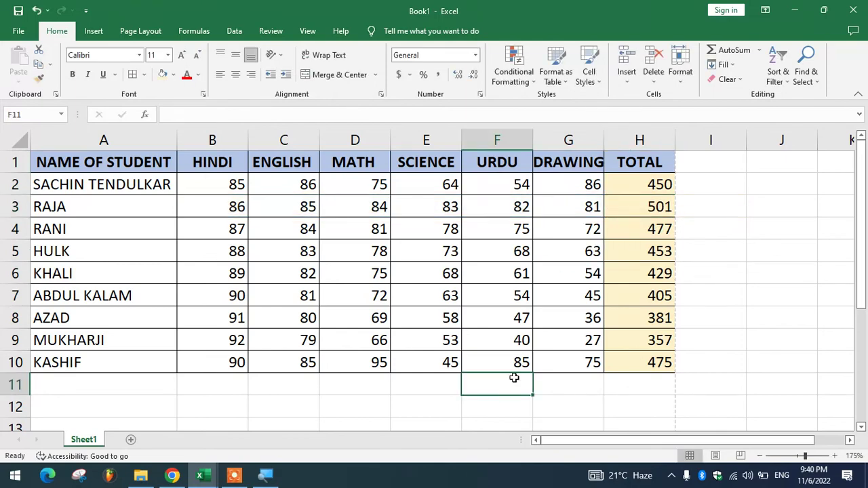
Step: Clear the contents of the practice area D15:I22 below the table
{"action": "scroll", "coordinate": [514, 378], "scroll_direction": "down", "scroll_amount": 2}
{"action": "left_click_drag", "start_coordinate": [370, 338], "coordinate": [708, 380]}
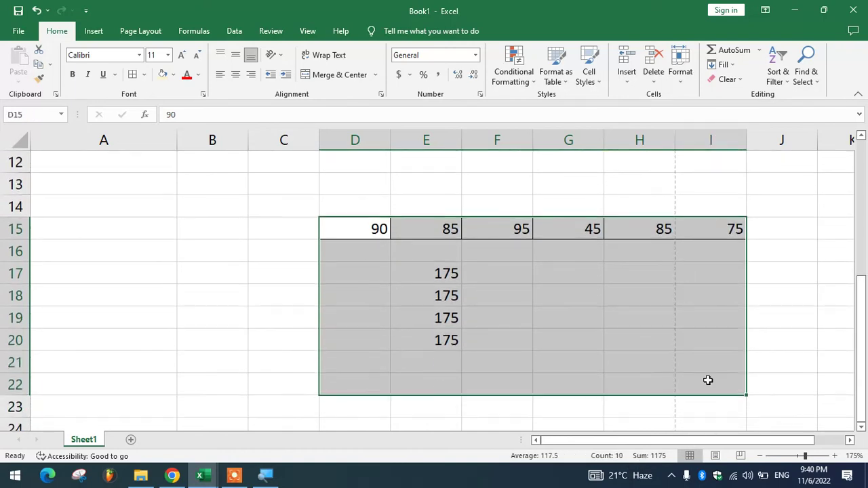
{"action": "key", "text": "Delete"}
Step: Clear all the totals from H2:H10 in the TOTAL column
{"action": "scroll", "coordinate": [536, 341], "scroll_direction": "up", "scroll_amount": 4}
{"action": "left_click", "coordinate": [658, 188]}
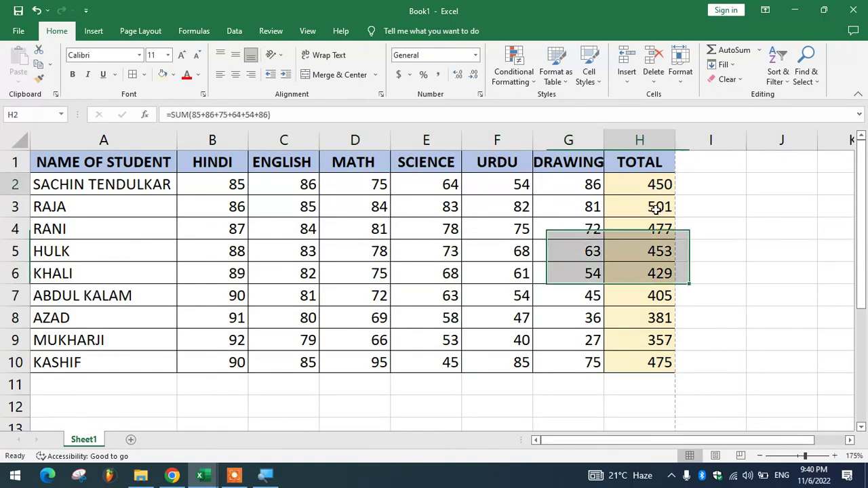
{"action": "left_click_drag", "start_coordinate": [656, 209], "coordinate": [661, 359]}
{"action": "key", "text": "Delete"}
{"action": "left_click", "coordinate": [632, 390]}
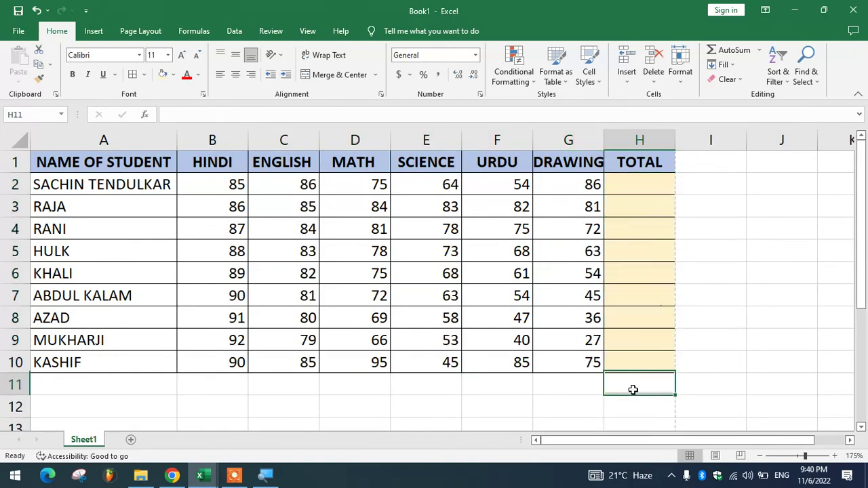
Step: Total the first student's marks in H2 by applying AutoSum to B2:H2
{"action": "left_click_drag", "start_coordinate": [211, 187], "coordinate": [629, 191]}
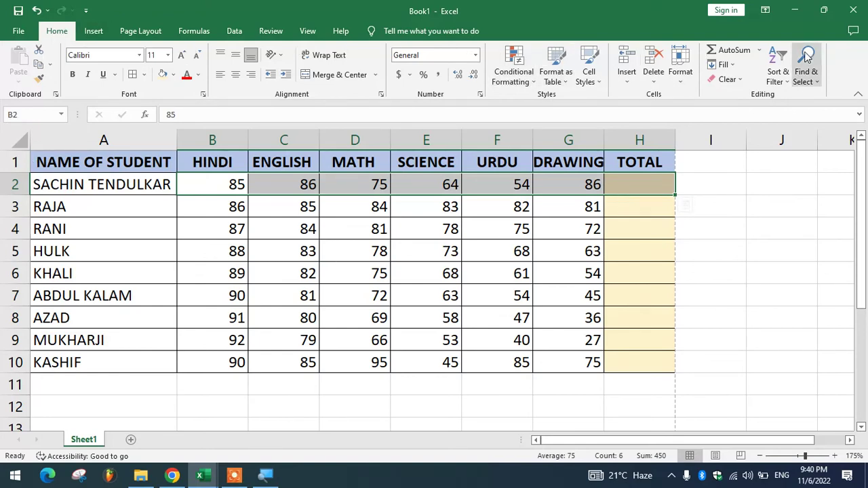
{"action": "left_click", "coordinate": [730, 52]}
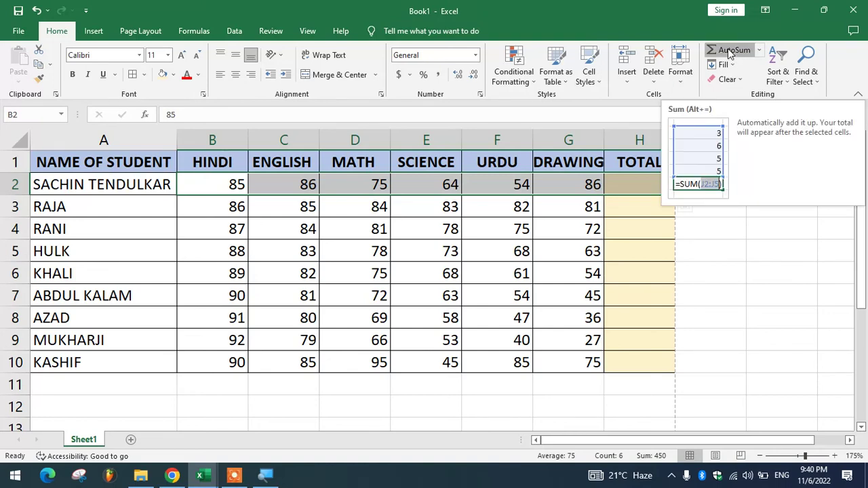
{"action": "left_click", "coordinate": [710, 247]}
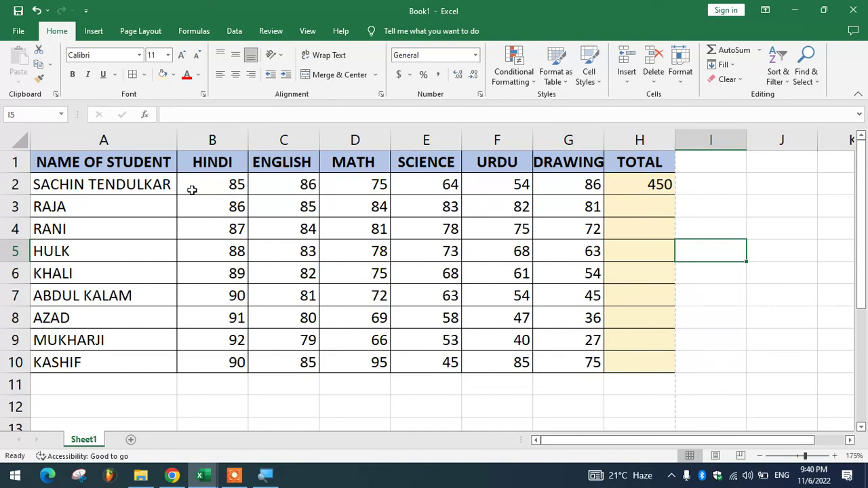
Step: Total all the students' marks at once by applying AutoSum to the block B2:H10
{"action": "left_click_drag", "start_coordinate": [192, 189], "coordinate": [649, 373]}
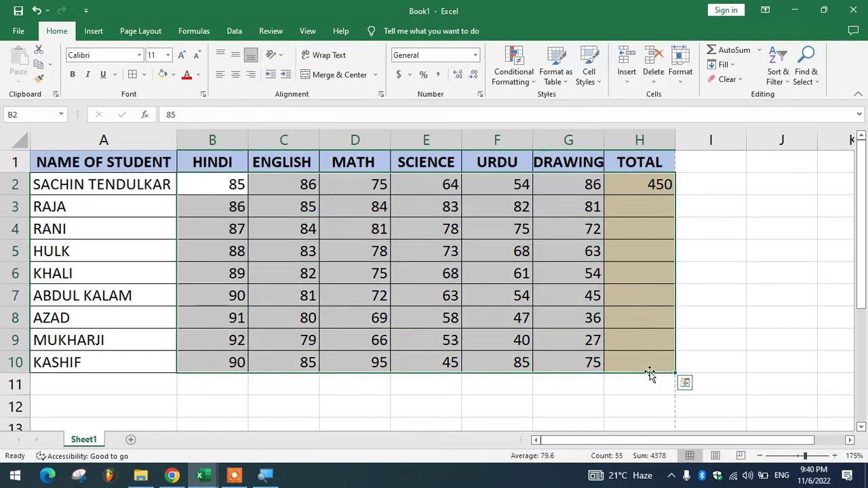
{"action": "left_click", "coordinate": [719, 55]}
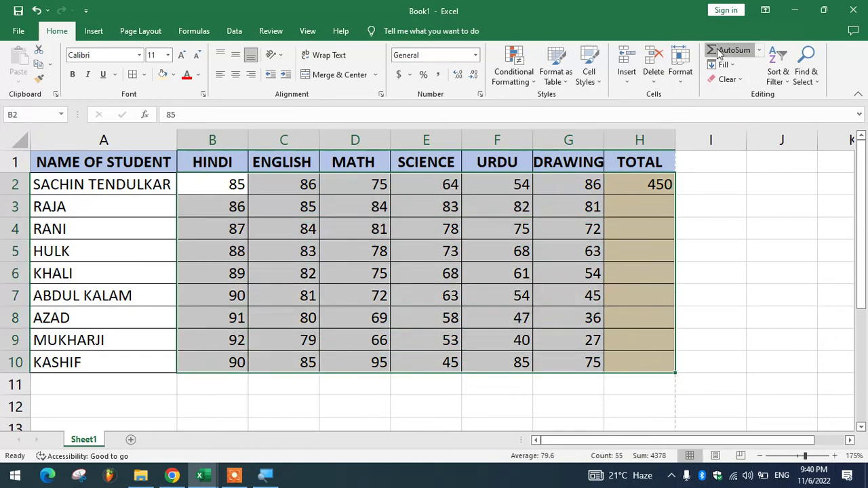
{"action": "left_click", "coordinate": [643, 400]}
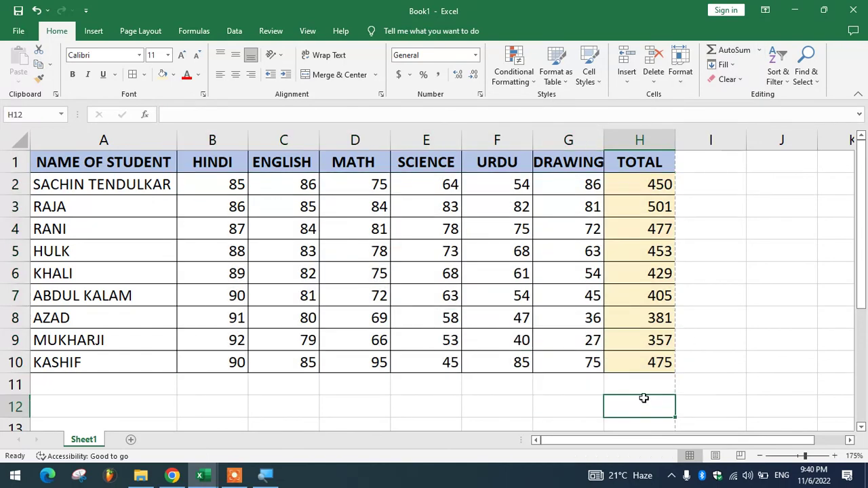
{"action": "left_click_drag", "start_coordinate": [714, 442], "coordinate": [539, 441]}
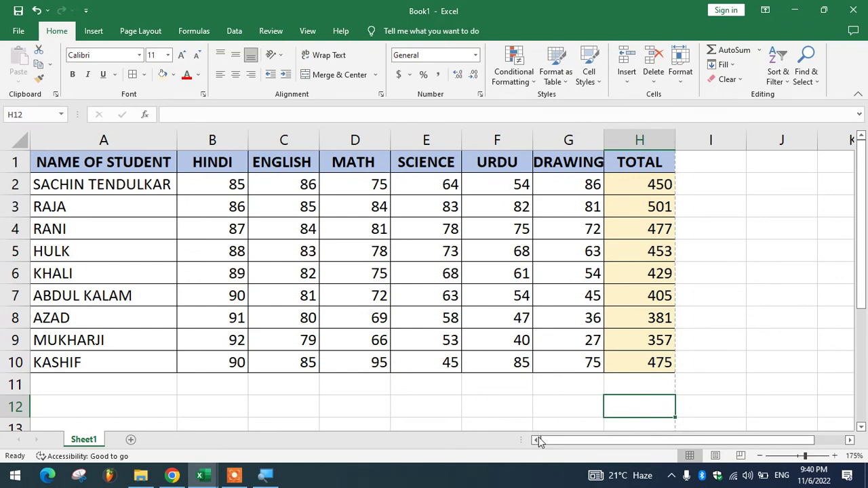